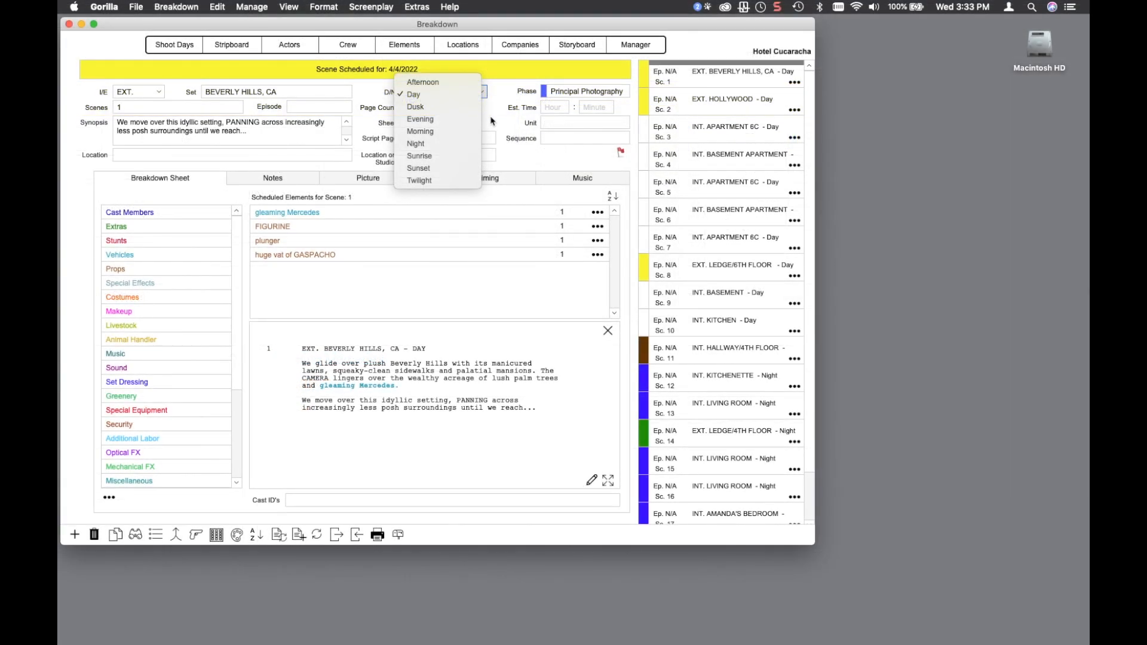
{"action": "left_click", "coordinate": [491, 121]}
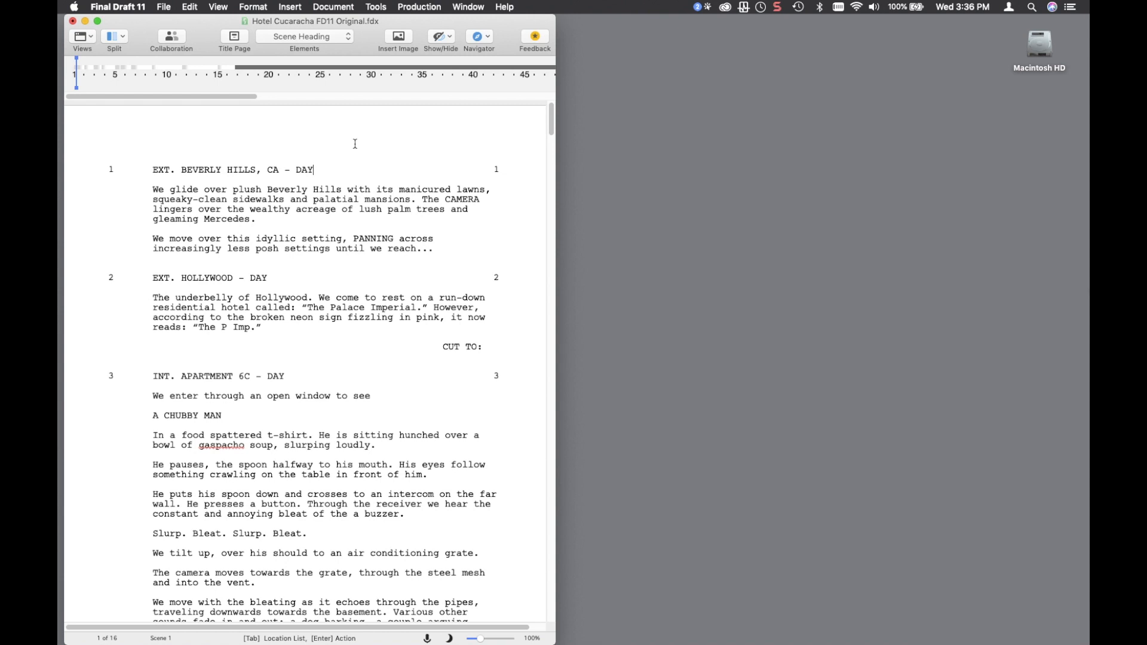
Create a new blank screenplay in Final Draft and write the first scene heading, INT. HOUSE - DAY.
{"action": "left_click", "coordinate": [165, 8]}
{"action": "left_click", "coordinate": [168, 24]}
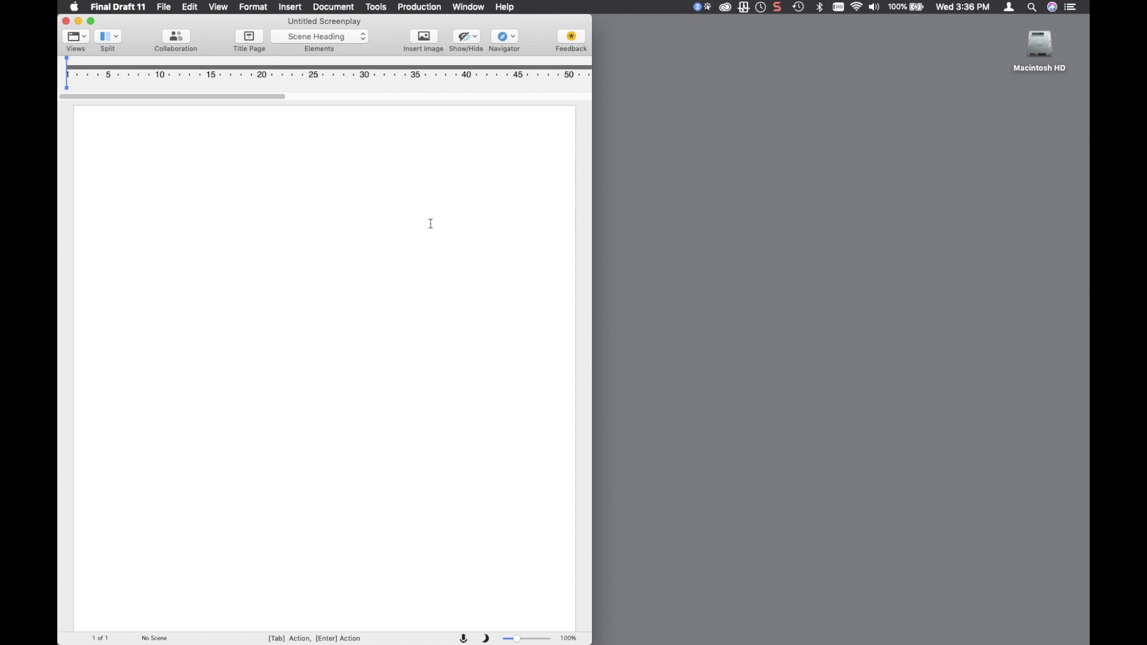
{"action": "type", "text": "INT. HO"}
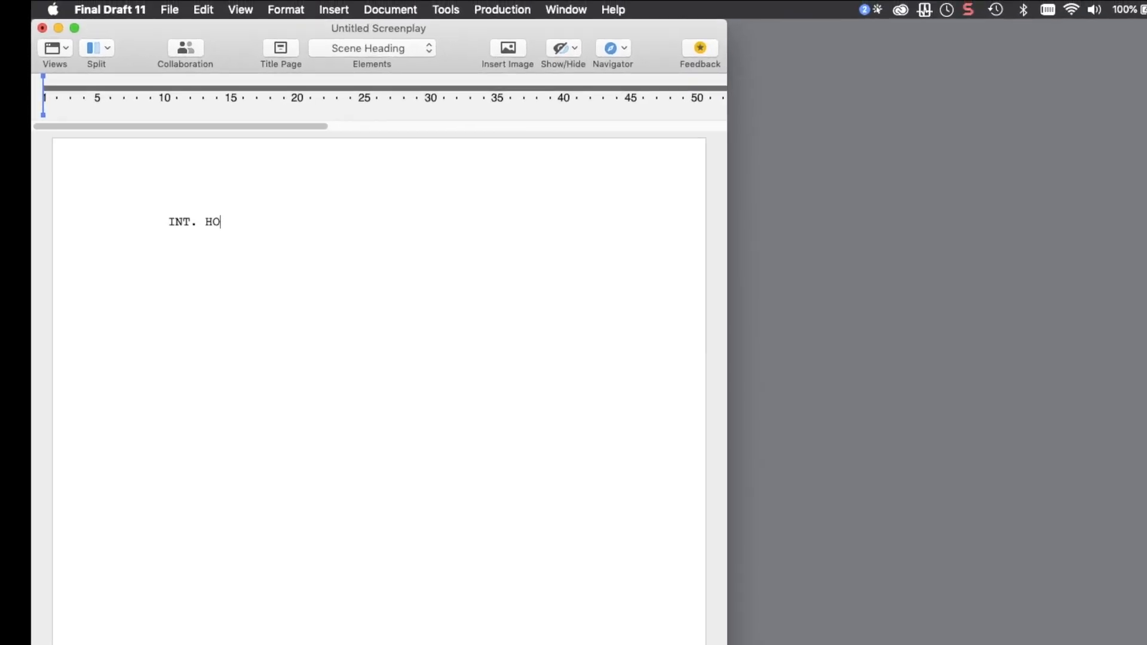
{"action": "type", "text": "USE - DA"}
{"action": "key", "text": "Return"}
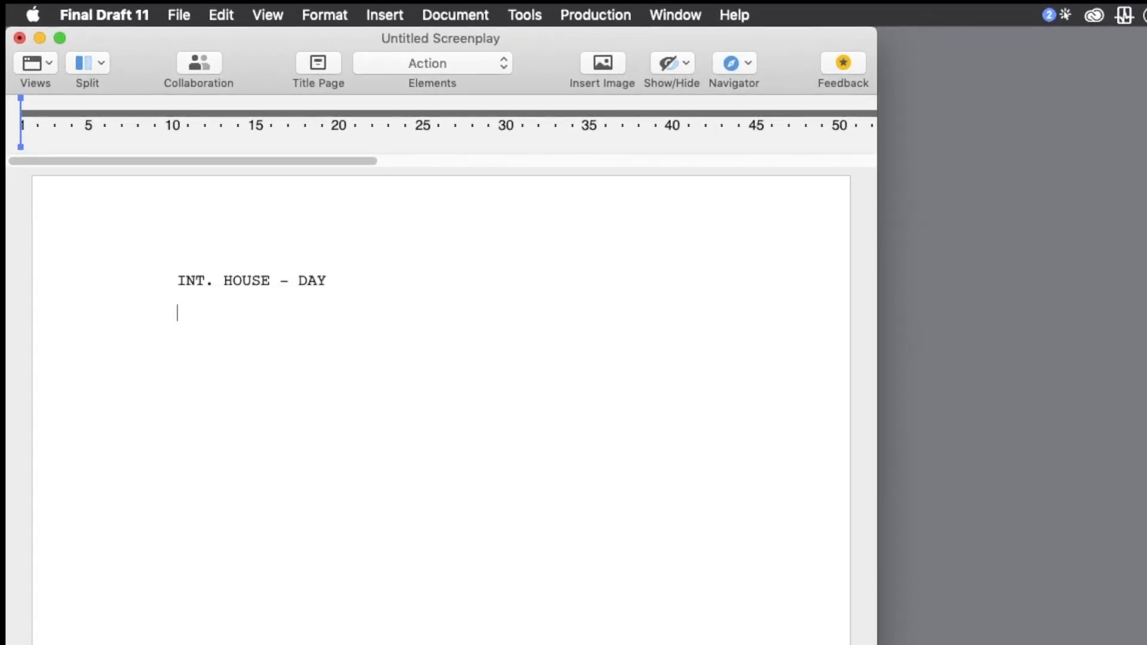
Add the action line "This is a nice house." and a second scene heading, EXT. BEACH - NIGHT.
{"action": "type", "text": "This is a ni"}
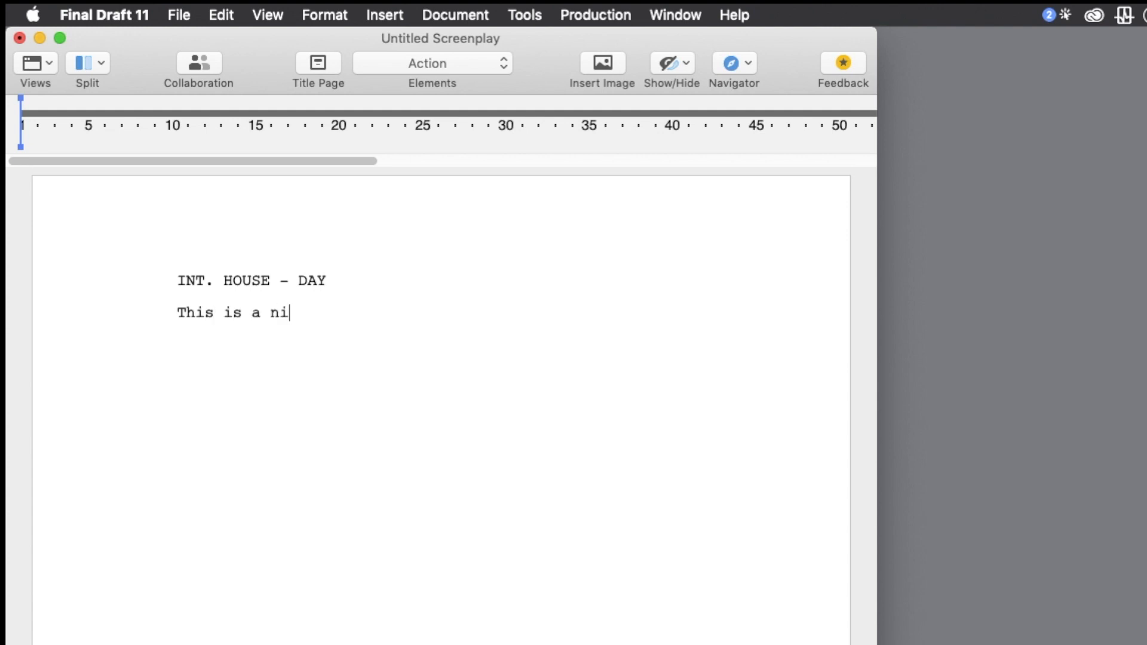
{"action": "type", "text": "ce house."}
{"action": "key", "text": "Return"}
{"action": "type", "text": "E"}
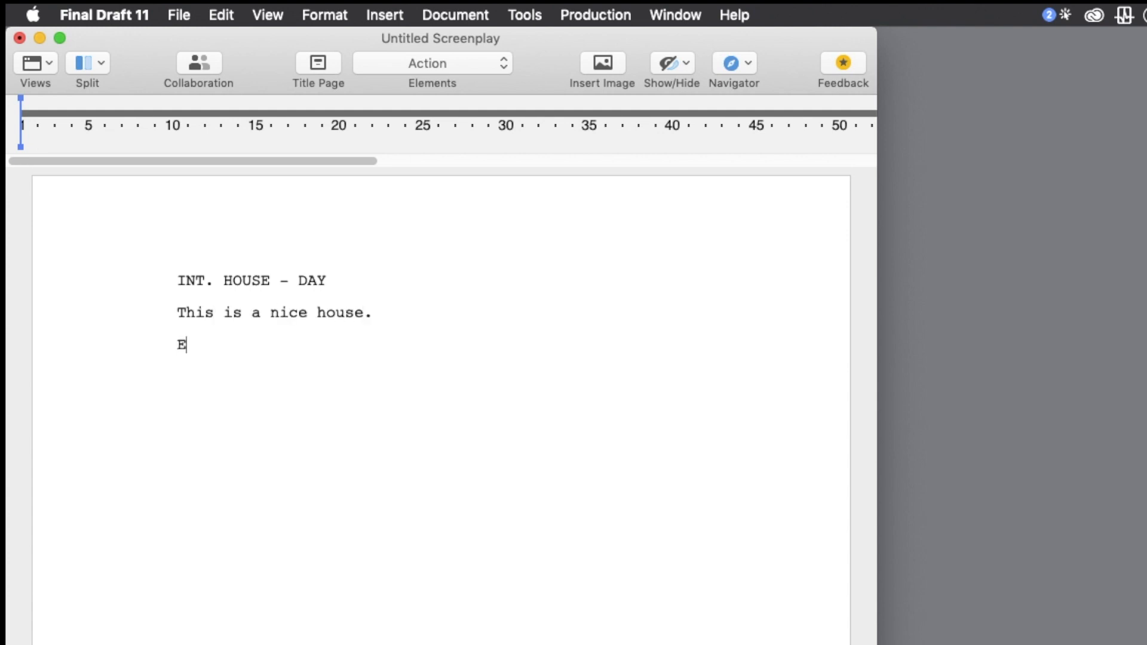
{"action": "type", "text": "xt. BEACH - NIGHT"}
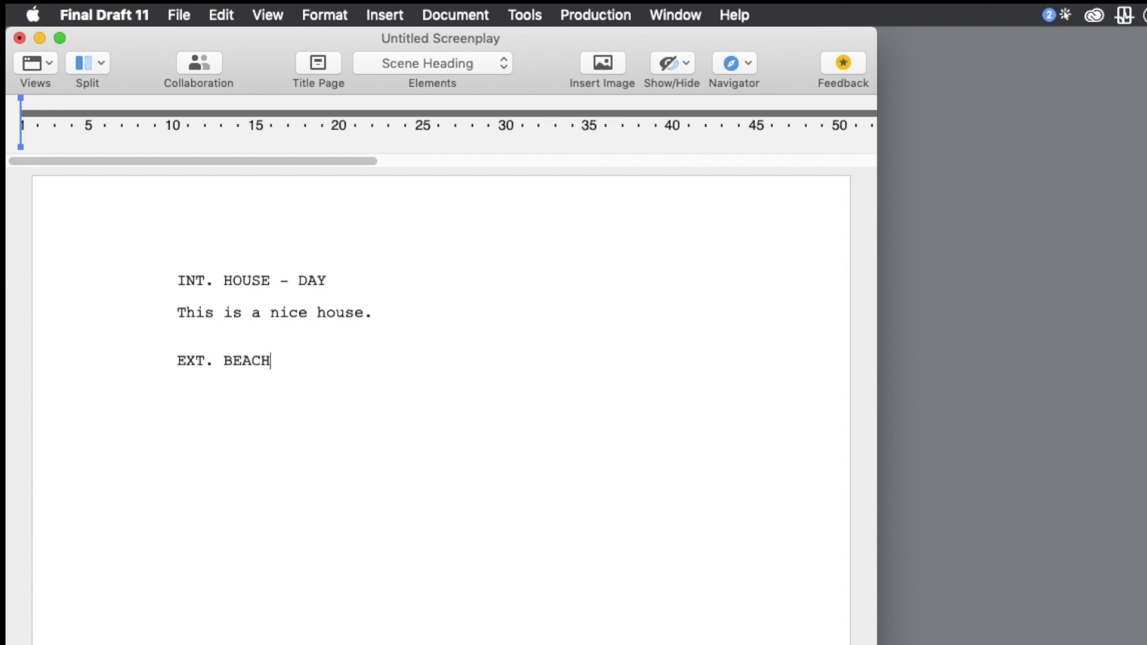
{"action": "key", "text": "Return"}
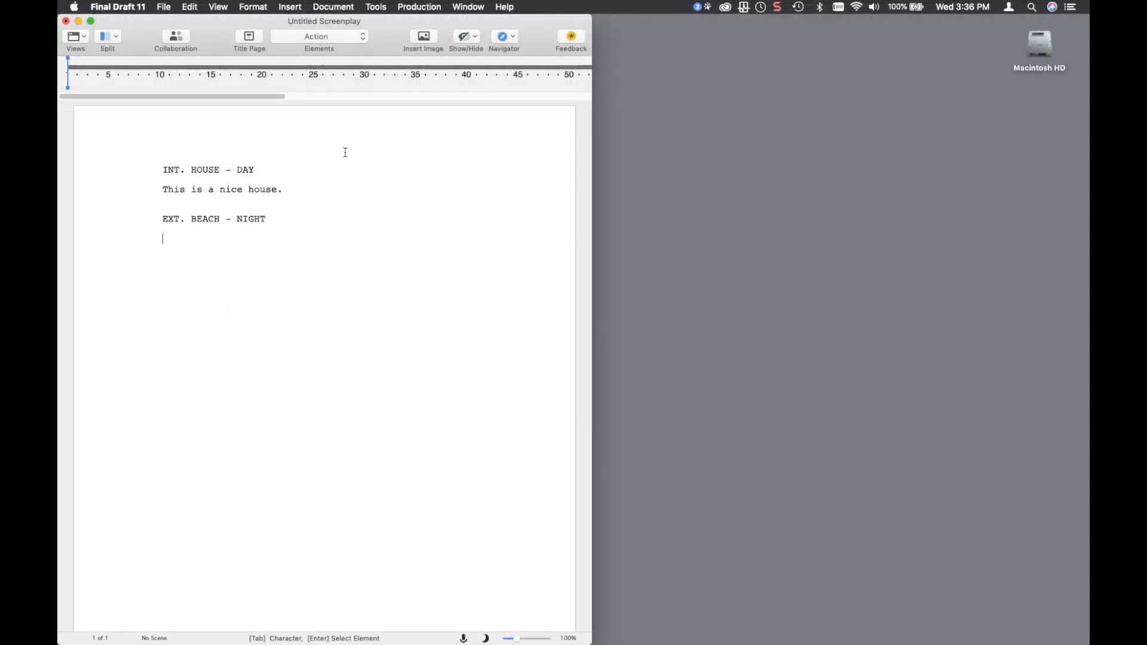
Number the scene headings starting at 1, keeping existing numbers and using the 1A: 1, 1A, 2, 3 scheme.
{"action": "left_click", "coordinate": [431, 9]}
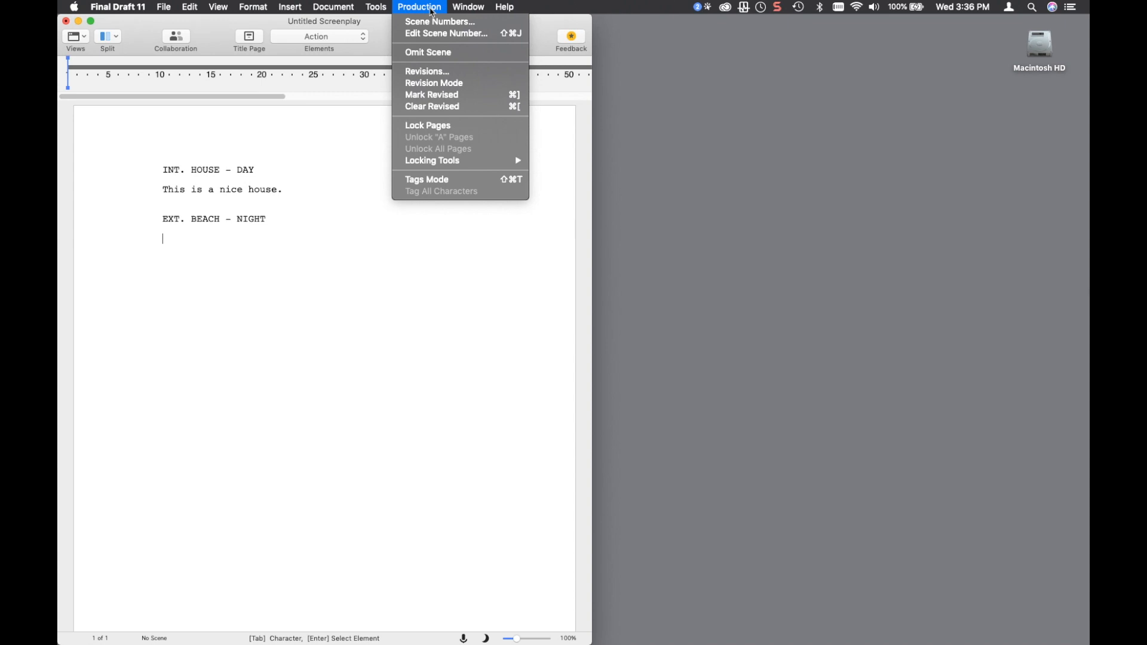
{"action": "left_click", "coordinate": [509, 27]}
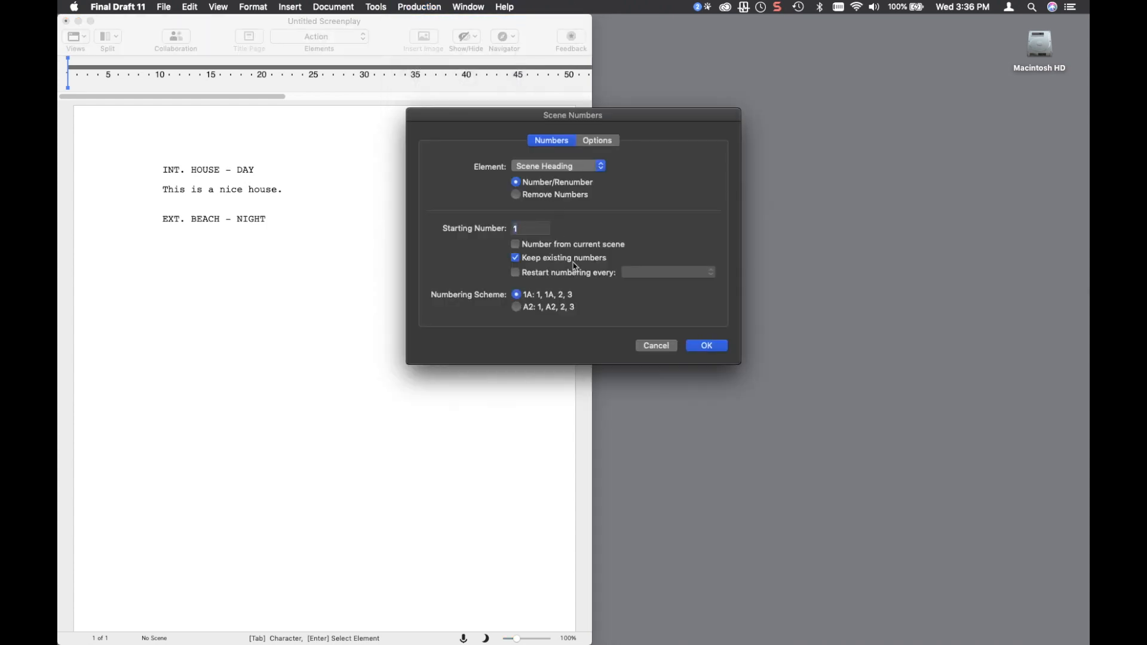
{"action": "left_click", "coordinate": [722, 348]}
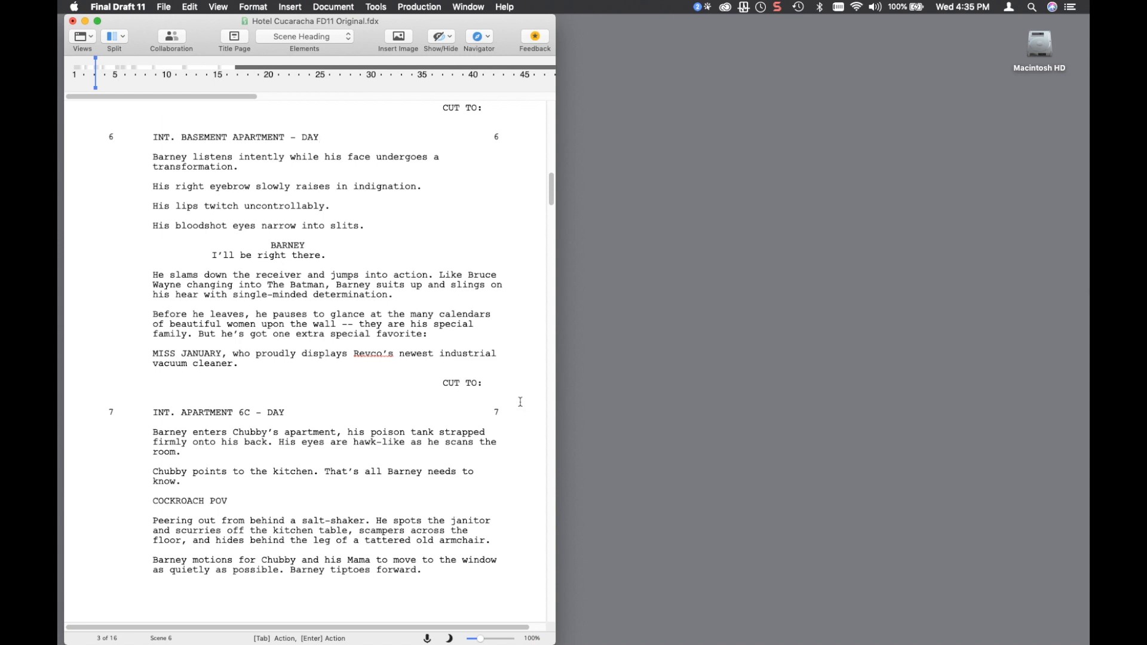
Read through scene 7 of the Hotel Cucaracha FD11 Original script down to the start of scene 8.
{"action": "left_click", "coordinate": [519, 442]}
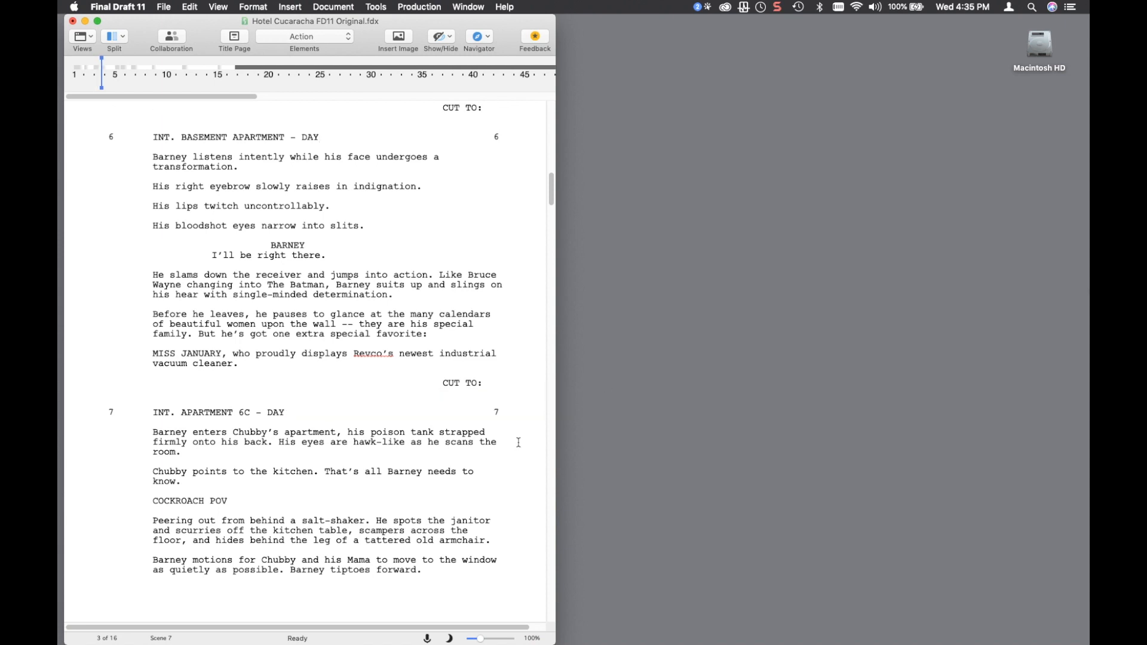
{"action": "scroll", "coordinate": [518, 442], "scroll_direction": "down", "scroll_amount": 10}
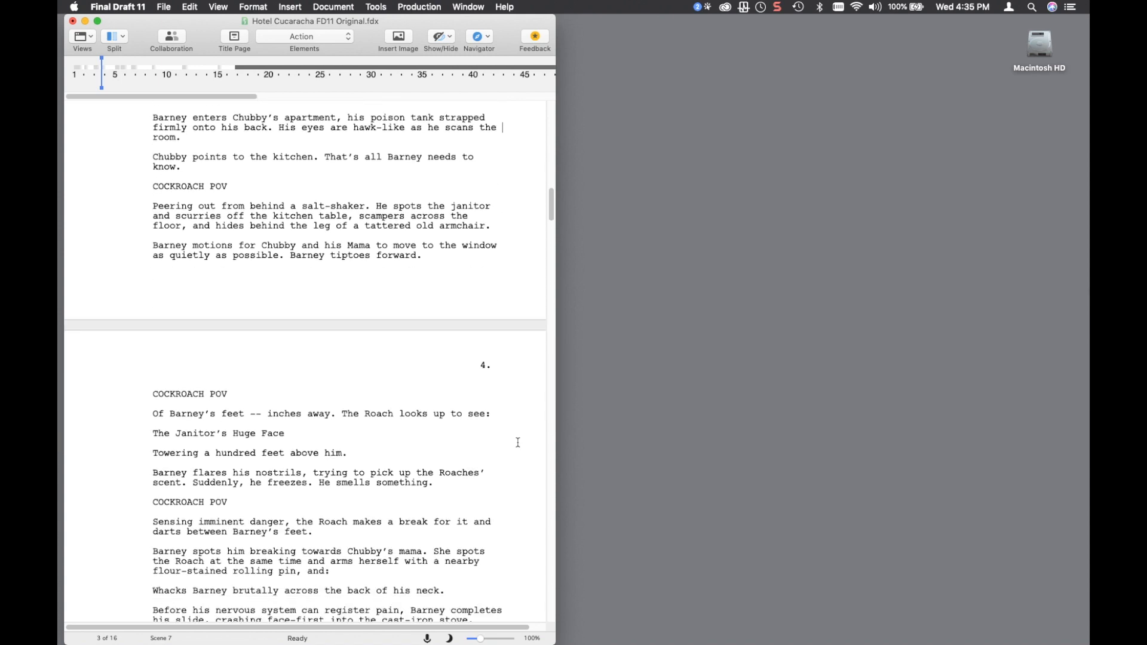
{"action": "scroll", "coordinate": [518, 442], "scroll_direction": "up", "scroll_amount": 2}
{"action": "scroll", "coordinate": [518, 443], "scroll_direction": "down", "scroll_amount": 9}
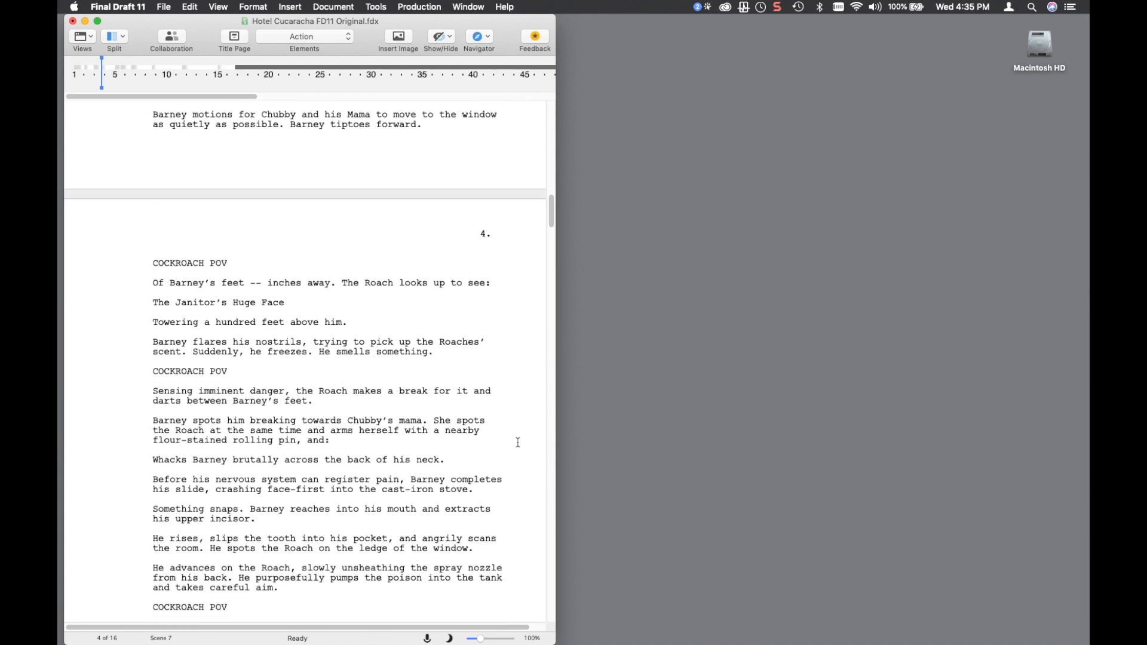
{"action": "scroll", "coordinate": [518, 442], "scroll_direction": "down", "scroll_amount": 9}
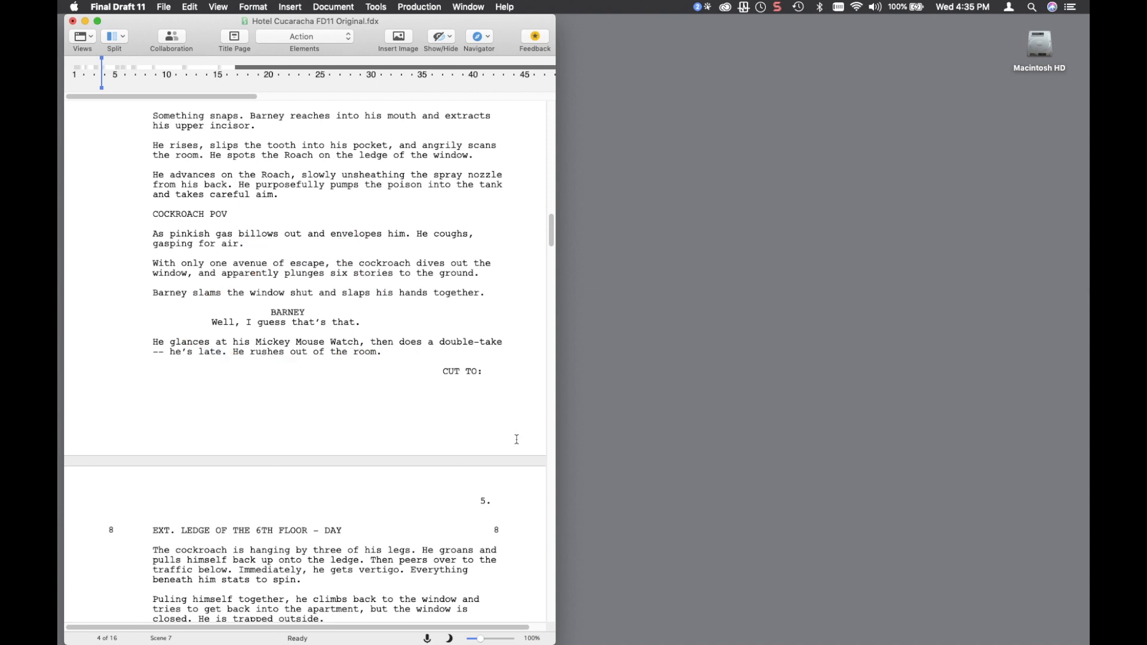
{"action": "left_click", "coordinate": [170, 7]}
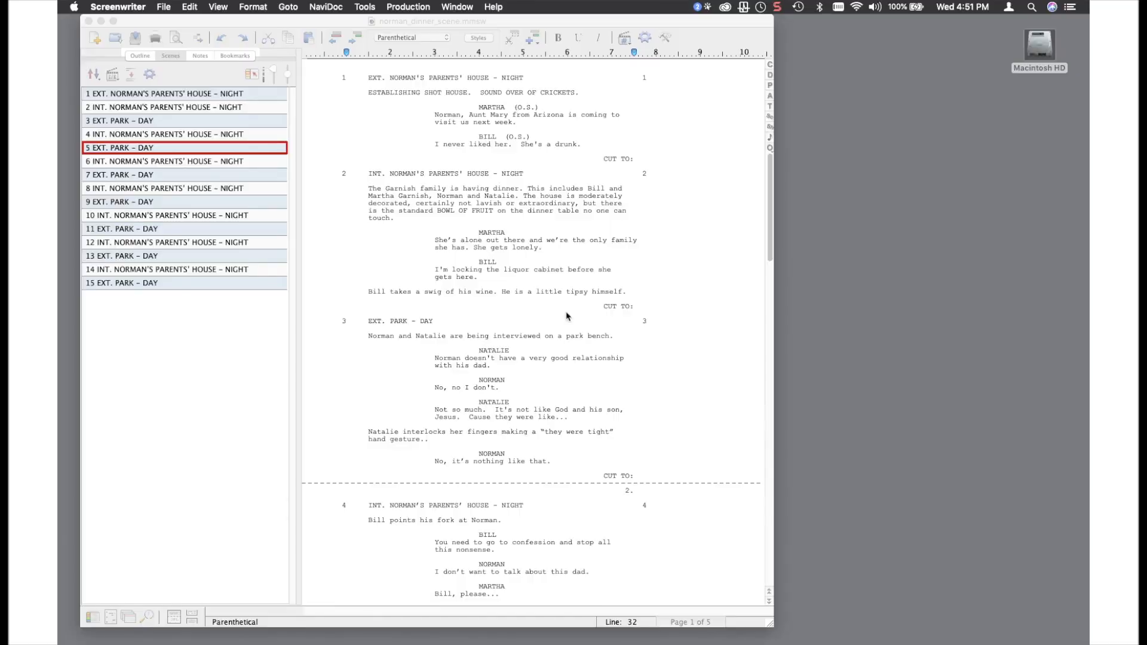
Switch to Screenwriter and find the export command for the norman_dinner_scene.mmsw script.
{"action": "left_click", "coordinate": [339, 190]}
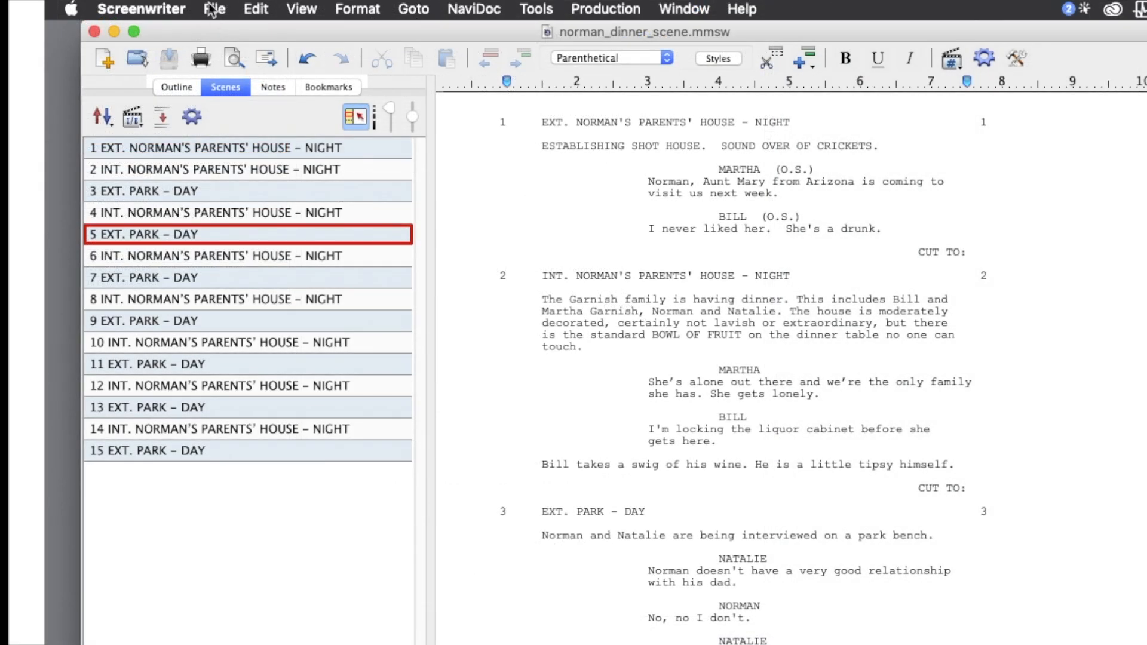
{"action": "left_click", "coordinate": [163, 7]}
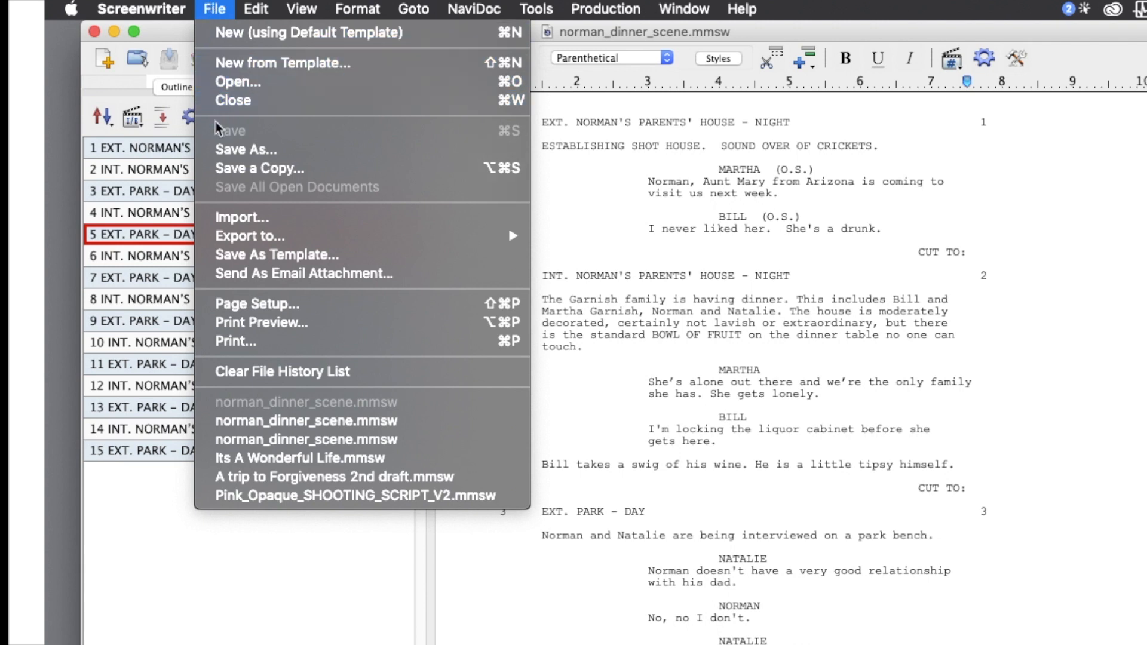
{"action": "mouse_move", "coordinate": [272, 242]}
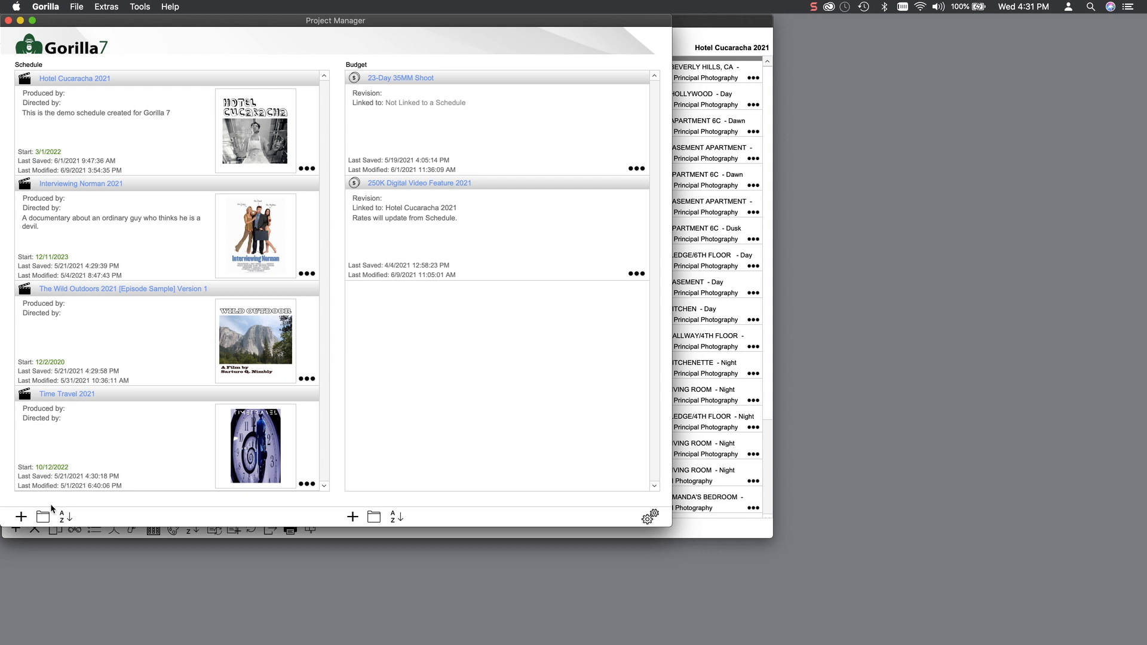
Start a new schedule in Gorilla's Project Manager by importing a screenplay.
{"action": "left_click", "coordinate": [22, 518]}
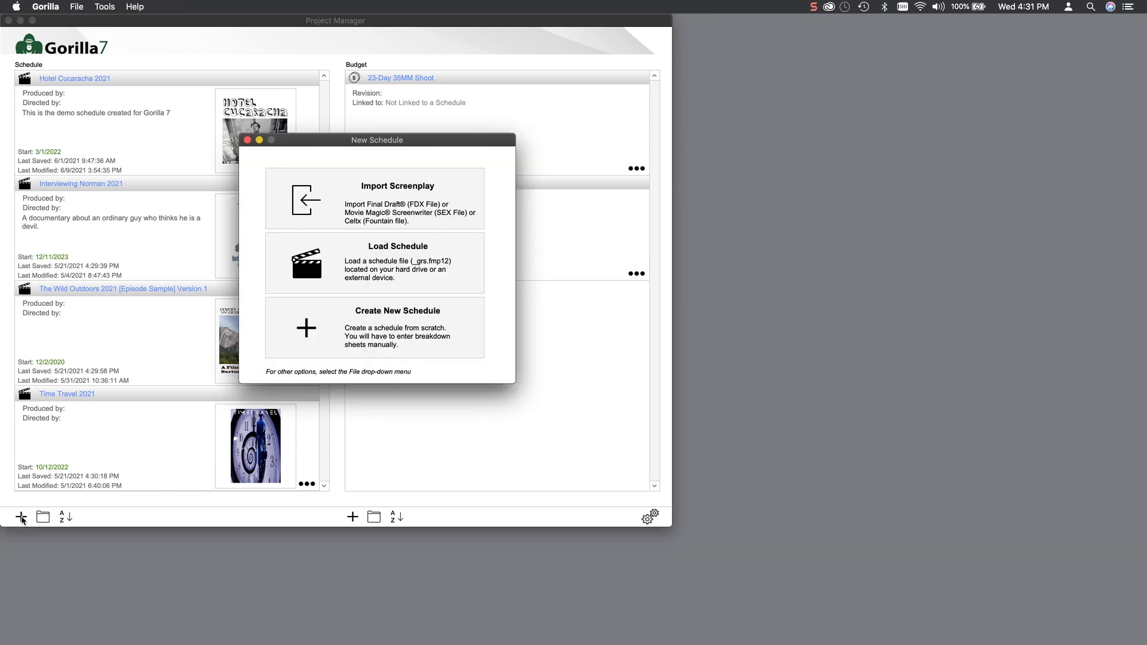
{"action": "left_click", "coordinate": [475, 226]}
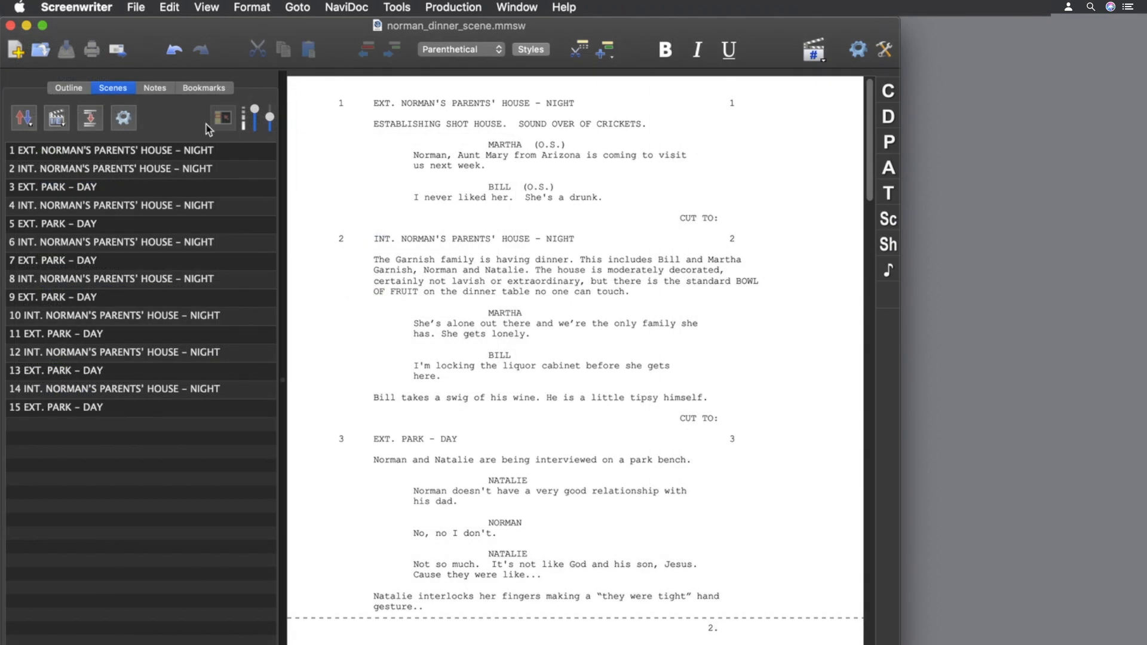
Return to Screenwriter and look up the export options of the norman_dinner_scene.mmsw script.
{"action": "left_click", "coordinate": [139, 7]}
{"action": "mouse_move", "coordinate": [175, 207]}
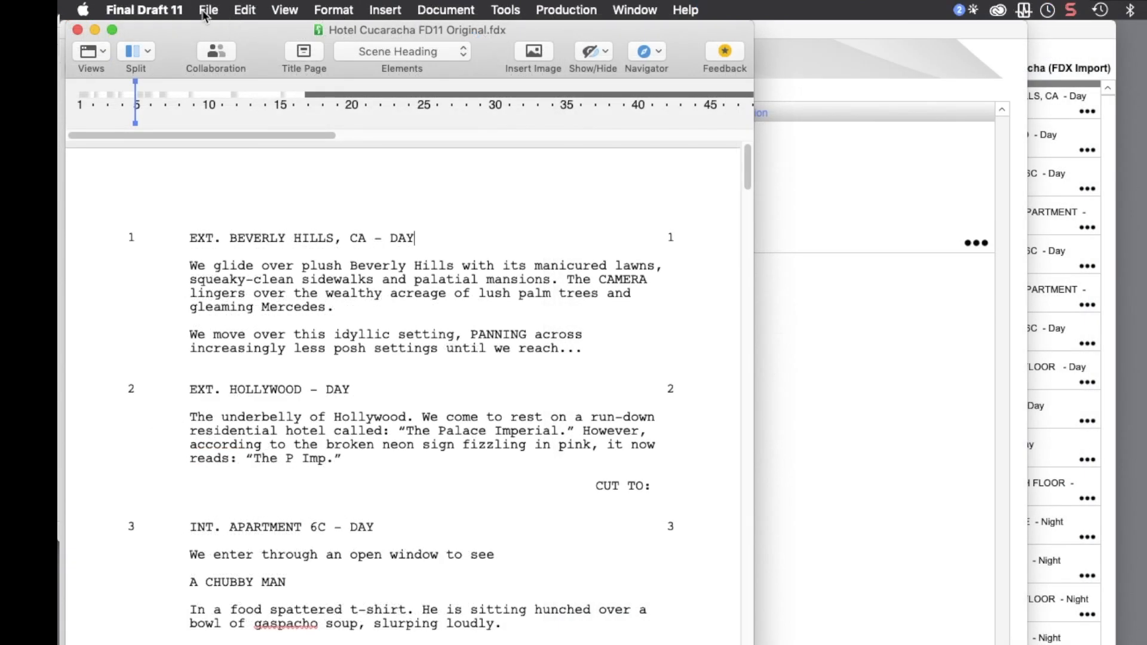
Export the Hotel Cucaracha FD11 Original script from Final Draft to My Screenplays in the Scheduling Export (*.sex) format.
{"action": "left_click", "coordinate": [206, 12]}
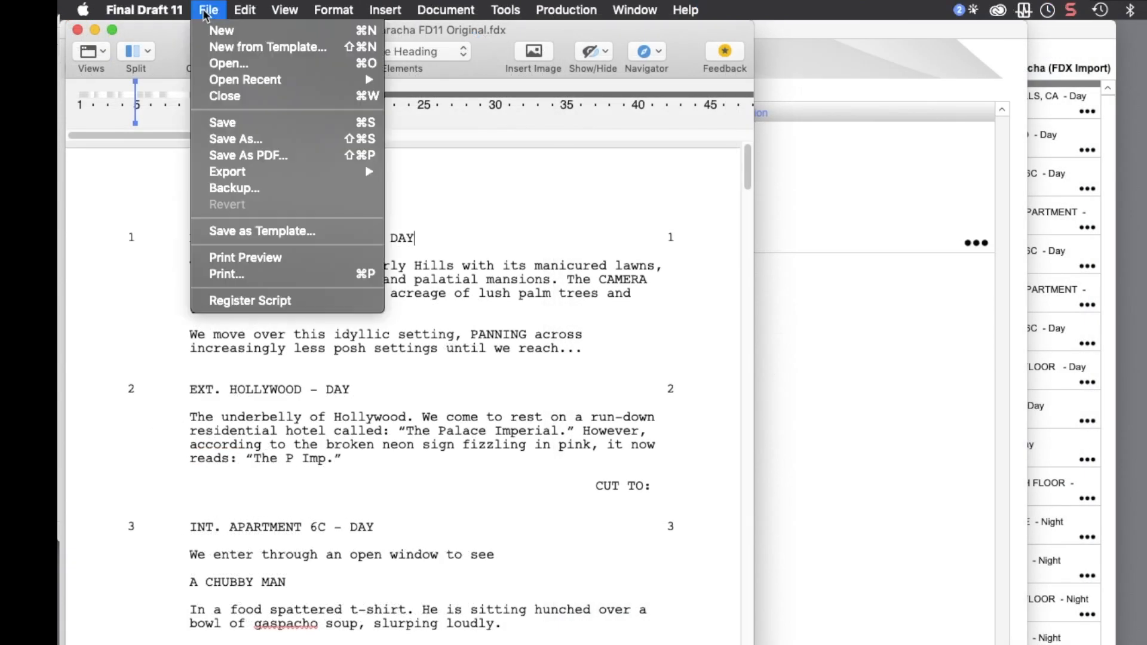
{"action": "mouse_move", "coordinate": [246, 175]}
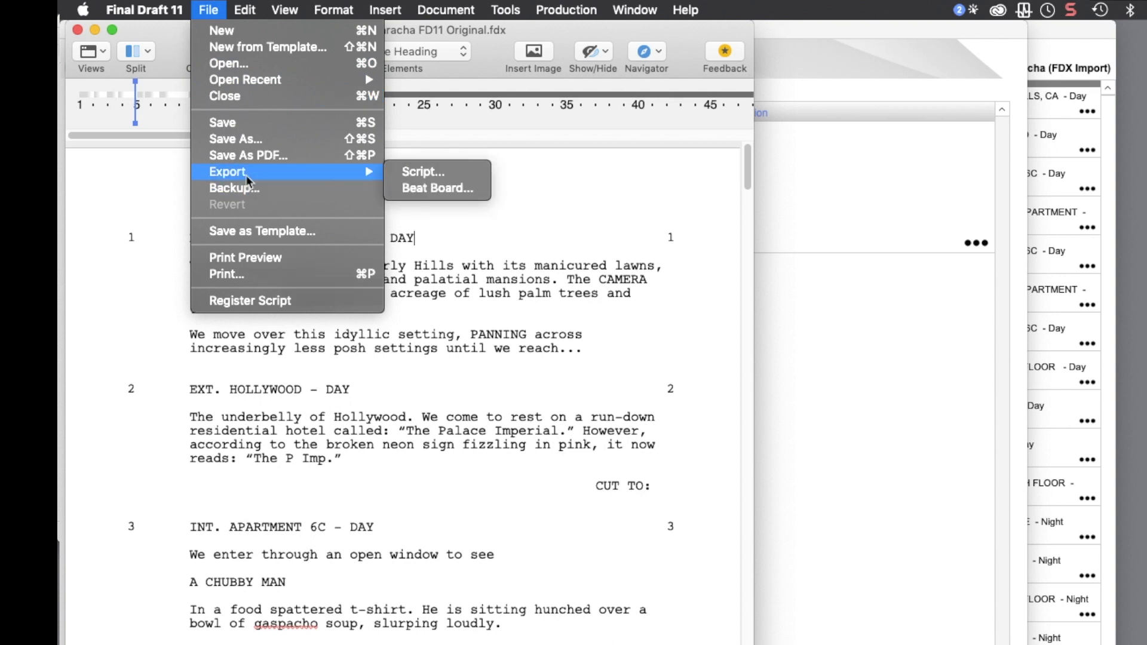
{"action": "left_click", "coordinate": [471, 178]}
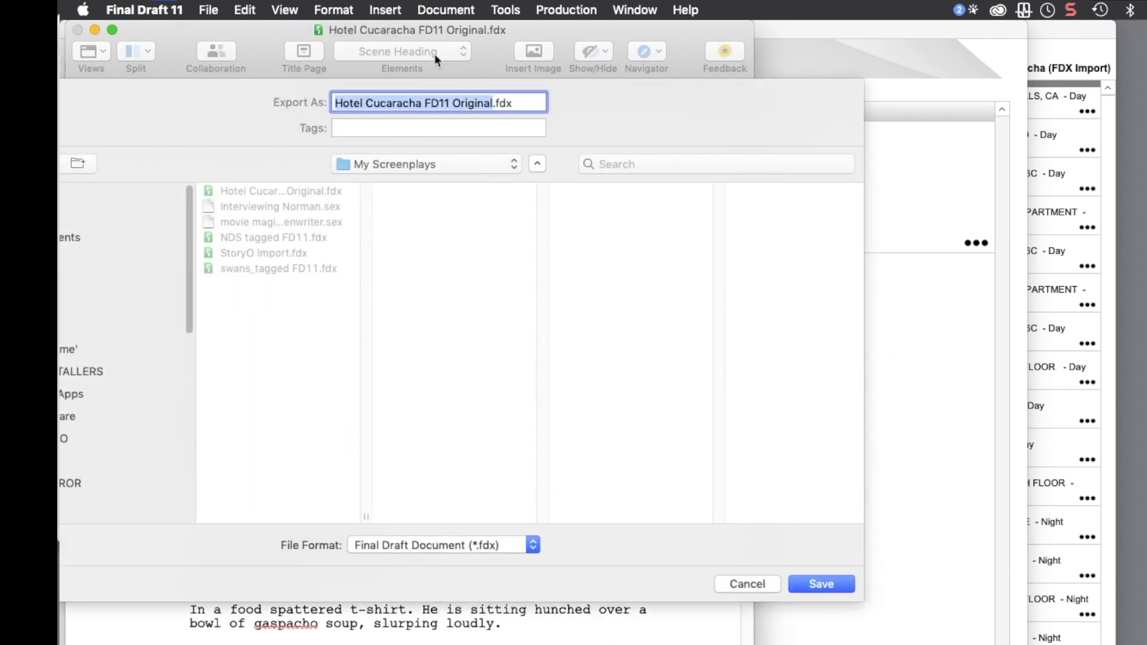
{"action": "left_click_drag", "start_coordinate": [435, 54], "coordinate": [658, 41]}
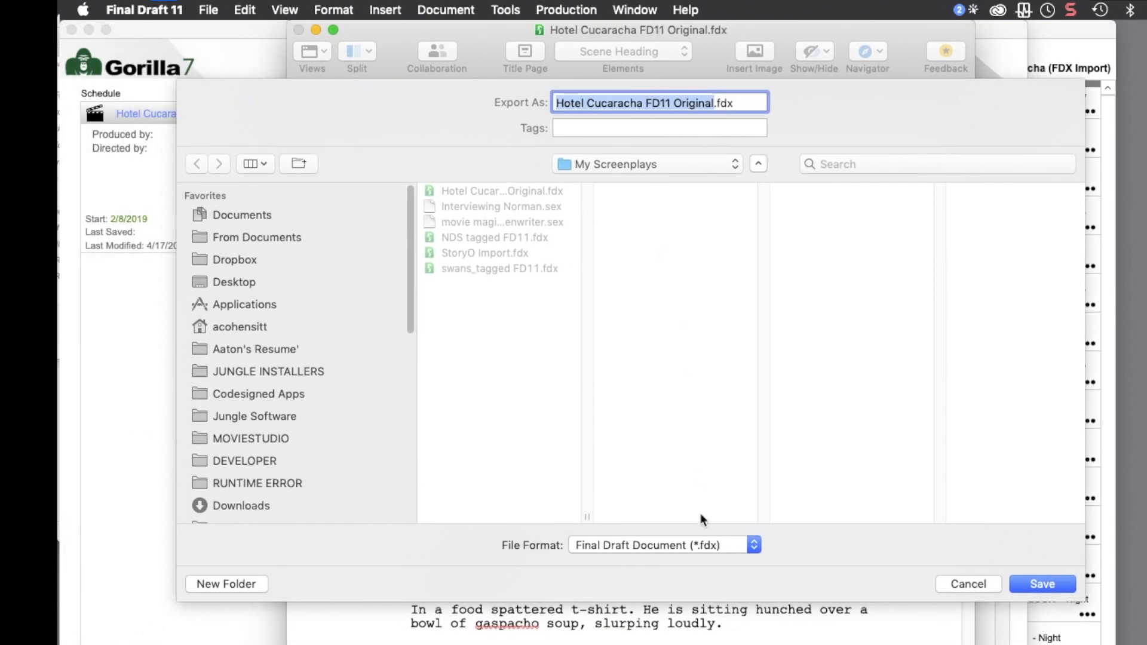
{"action": "left_click", "coordinate": [691, 546]}
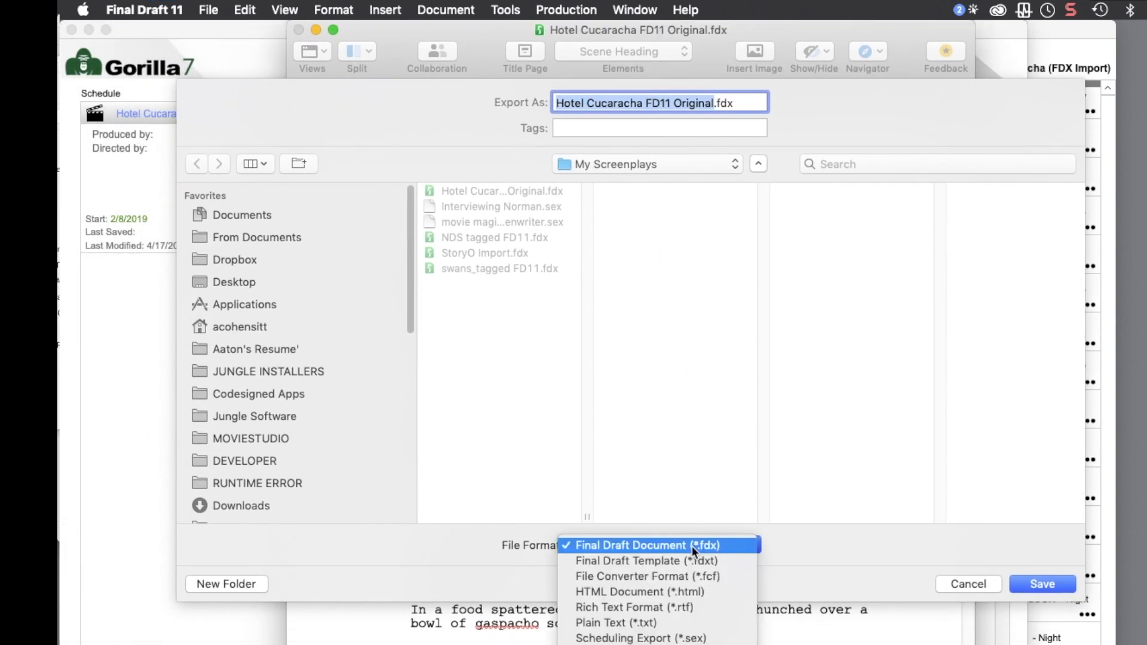
{"action": "left_click", "coordinate": [726, 639]}
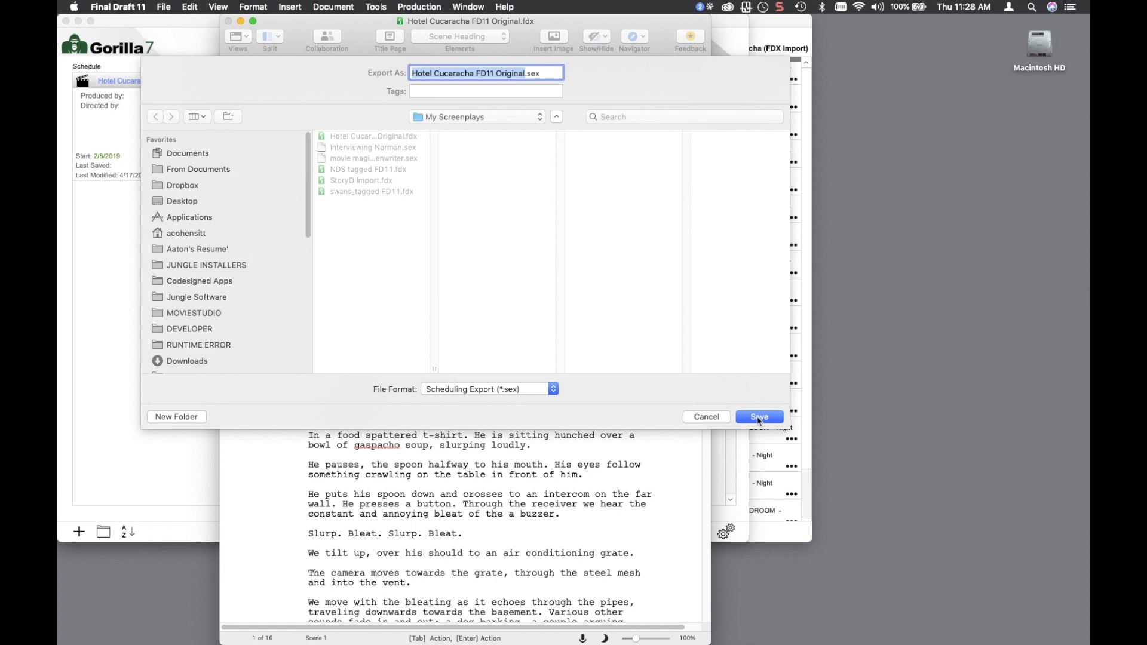
{"action": "left_click", "coordinate": [759, 417]}
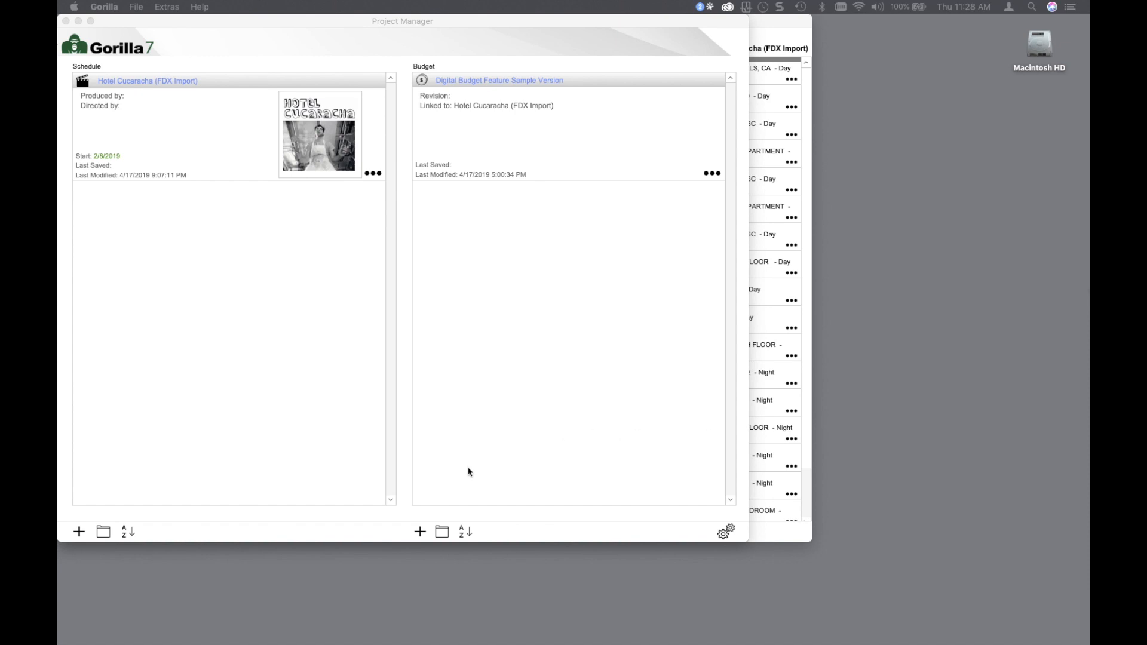
Switch to Gorilla's Project Manager and begin adding a new schedule.
{"action": "left_click", "coordinate": [76, 530]}
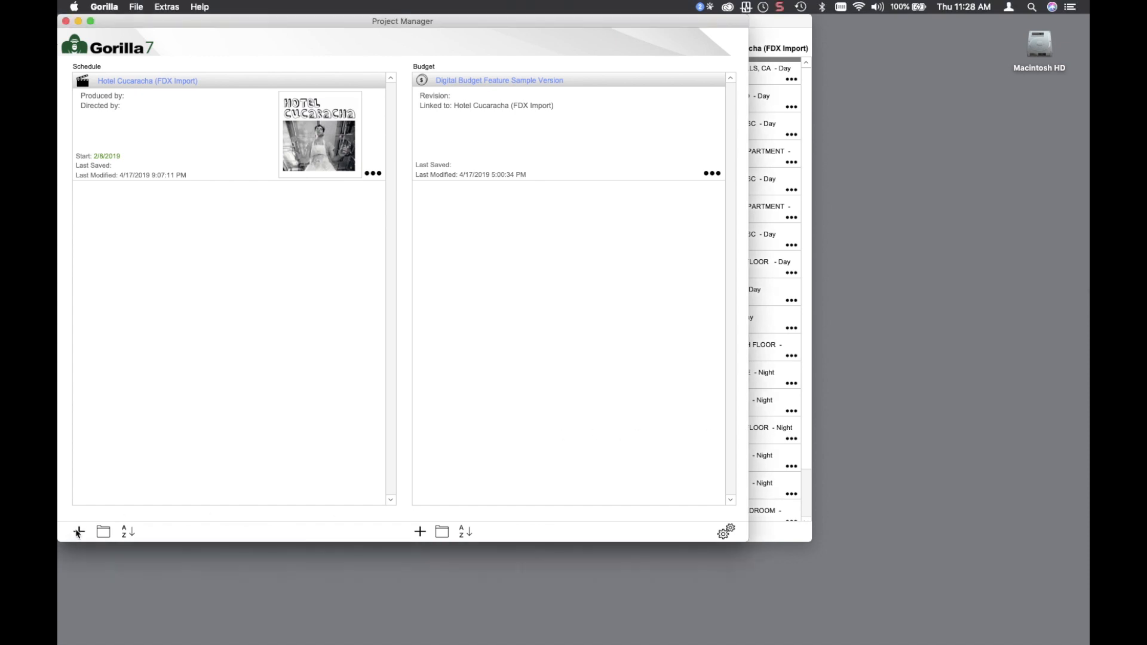
{"action": "left_click", "coordinate": [78, 531]}
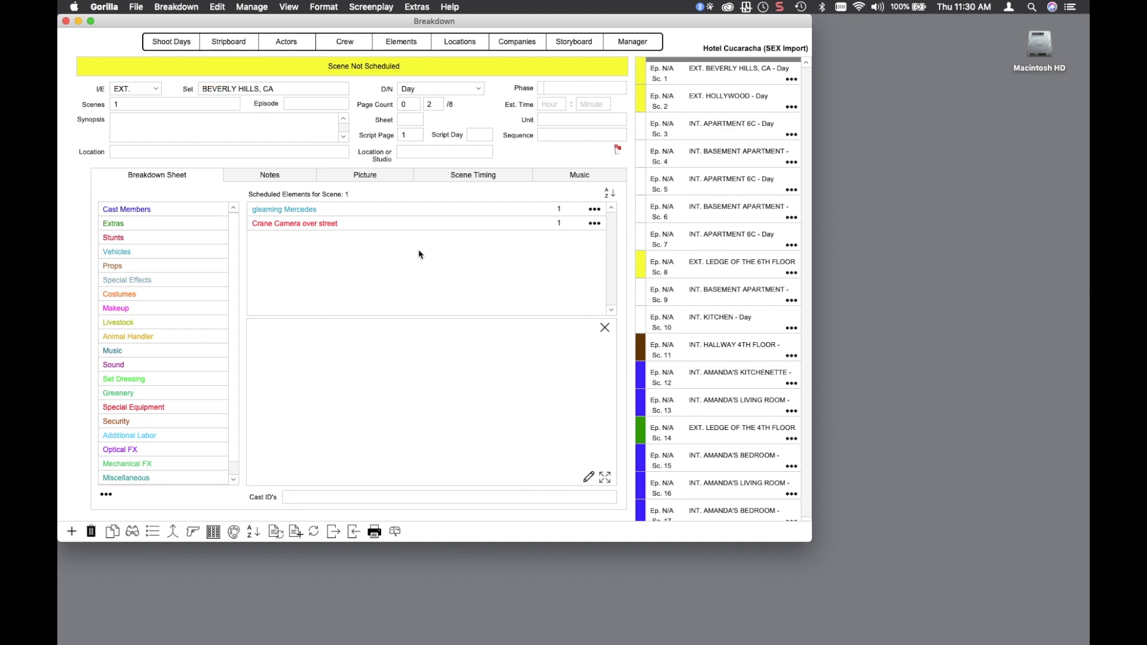
Check the Synopsis field of scene 1 in the Hotel Cucaracha (SEX Import) breakdown.
{"action": "left_click", "coordinate": [136, 119]}
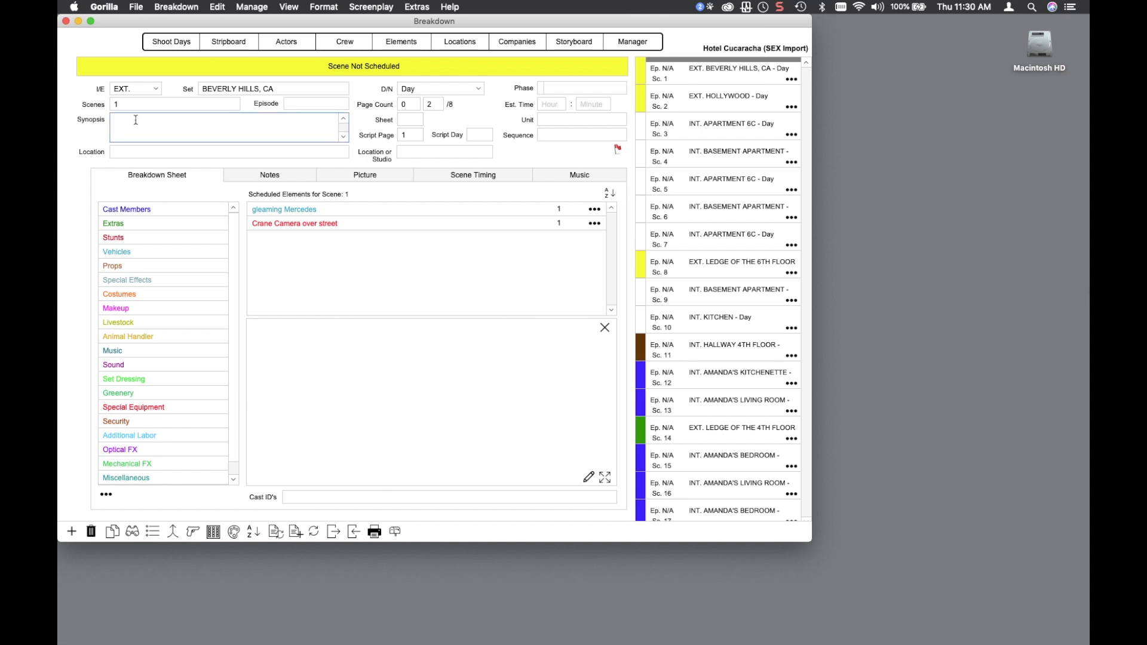